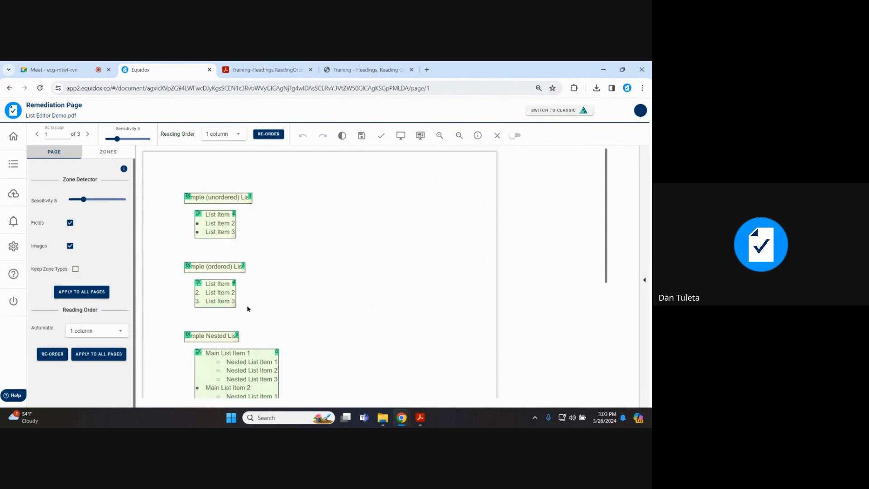
# Step: Preview the page's HTML output to check how the simple unordered list zone reads as plain text
pyautogui.click(219, 223)
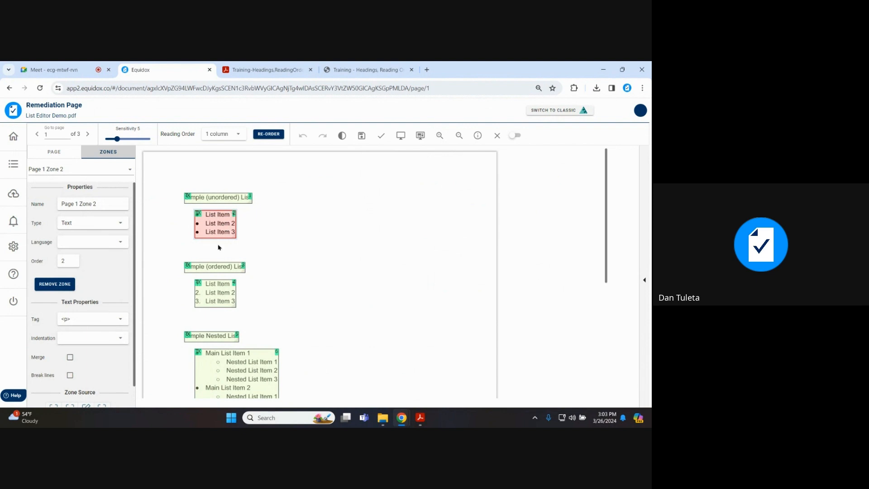
pyautogui.click(401, 136)
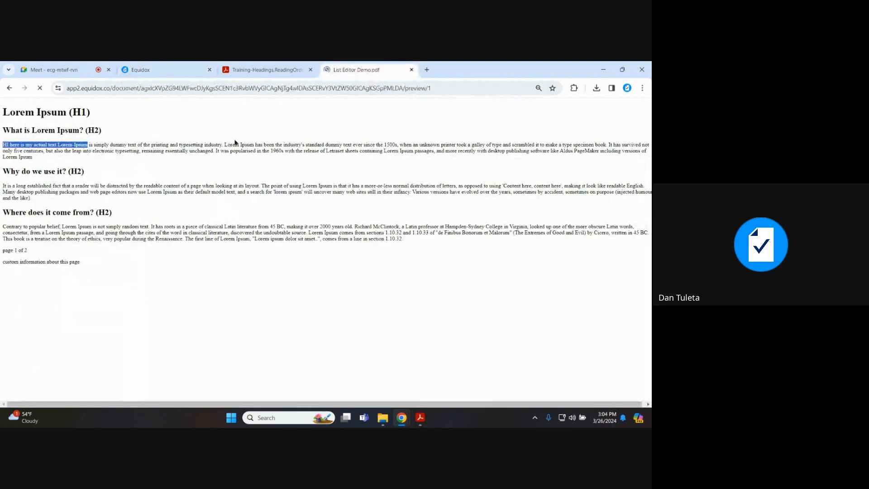
pyautogui.tripleClick(39, 120)
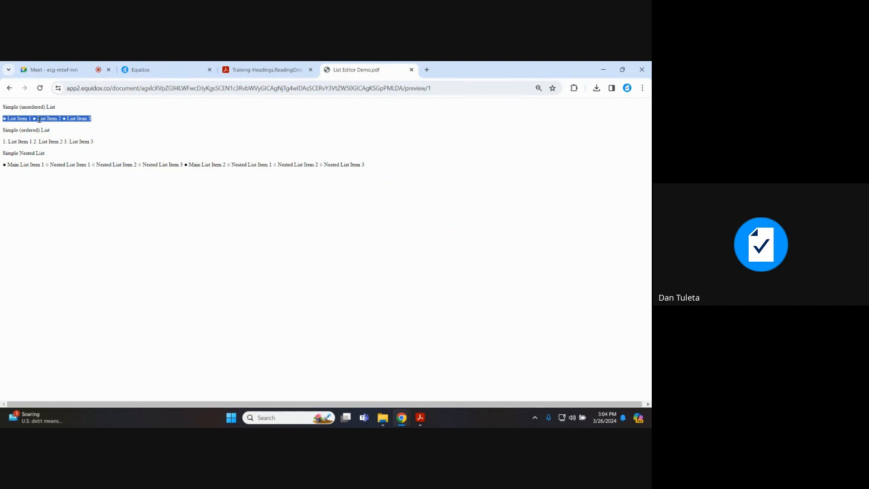
pyautogui.click(160, 71)
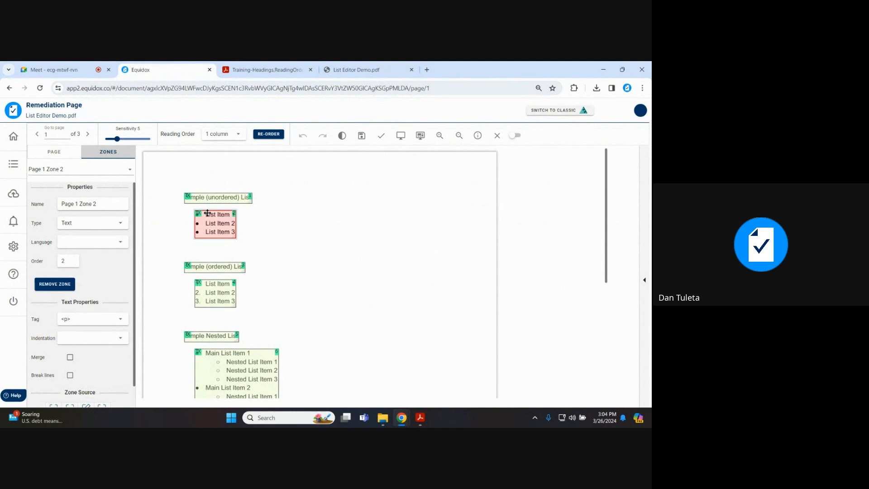
# Step: Change the simple unordered list zone's type to List and set its list detector sensitivity to 1
pyautogui.press('l')
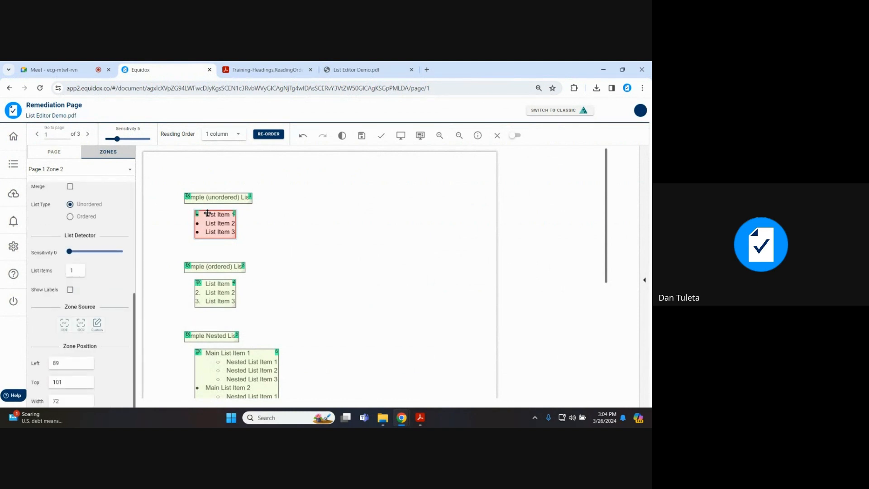
pyautogui.scroll(5, 89, 218)
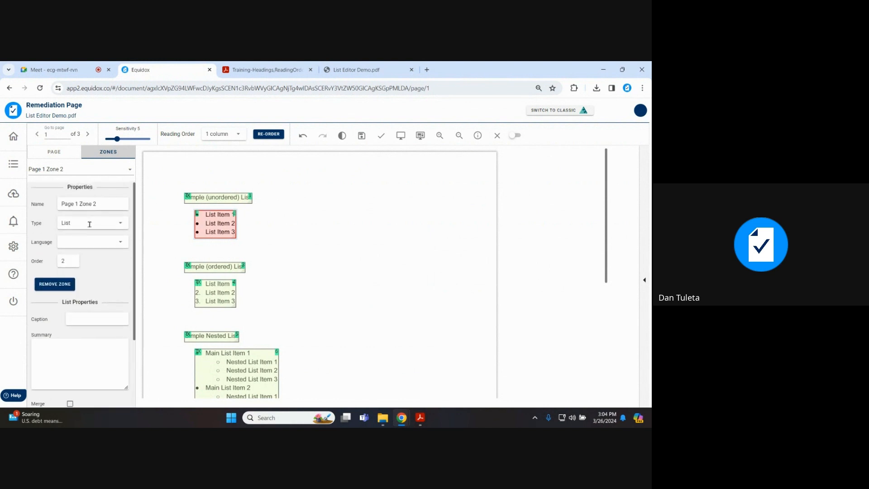
pyautogui.click(121, 224)
pyautogui.scroll(-2, 89, 290)
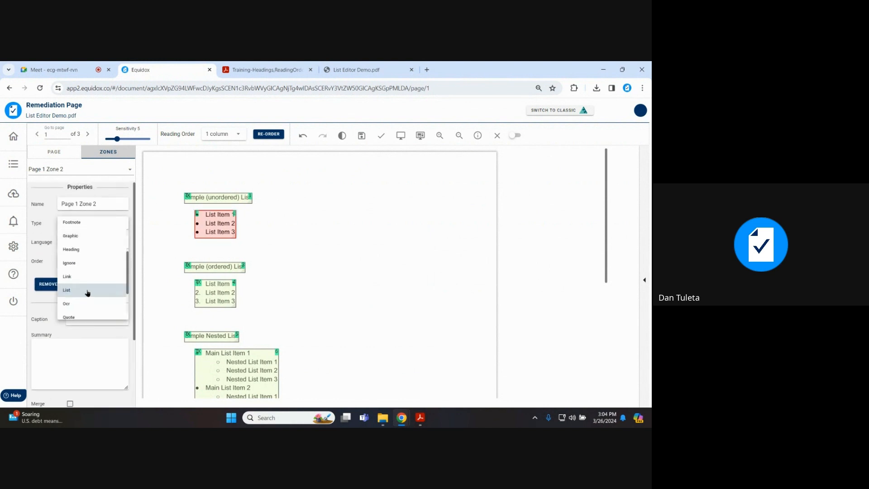
pyautogui.click(76, 293)
pyautogui.scroll(-5, 89, 262)
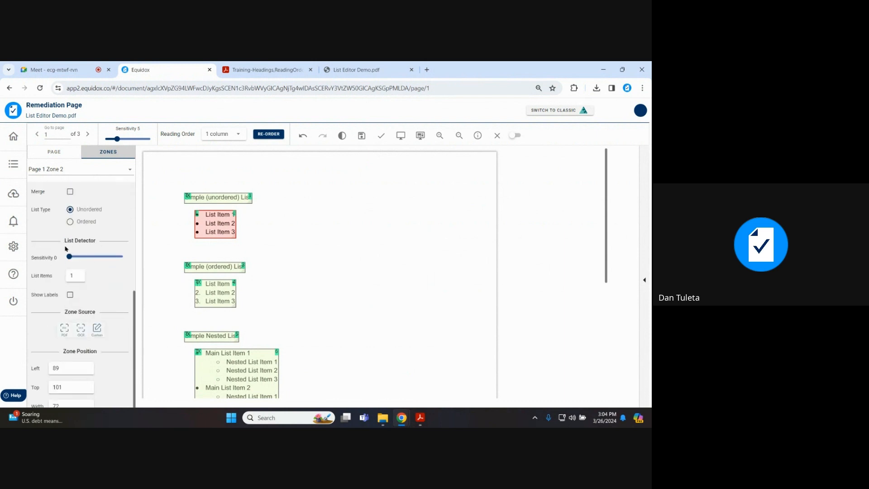
pyautogui.moveTo(69, 257); pyautogui.dragTo(77, 263)
# Step: Preview the page's HTML output again and check the bullet structure of the simple unordered list
pyautogui.click(401, 135)
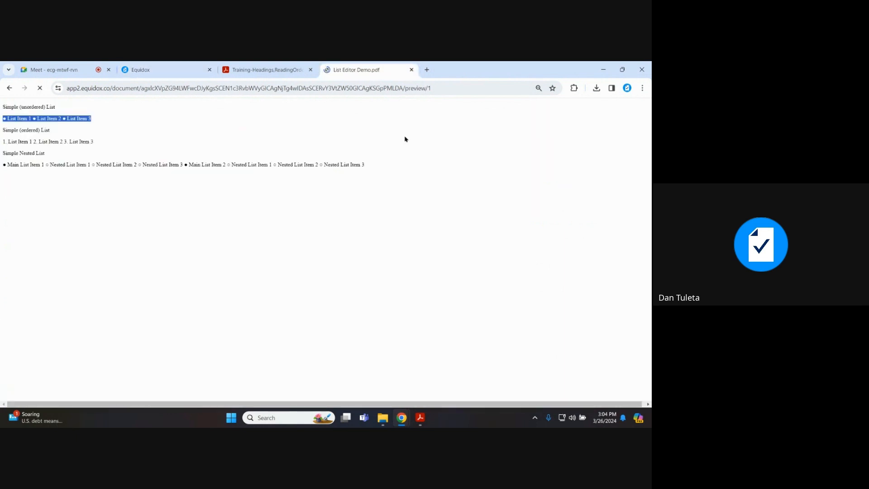
pyautogui.moveTo(17, 118)
pyautogui.mouseDown()
pyautogui.moveTo(71, 136)
pyautogui.moveTo(13, 119)
pyautogui.mouseUp()
pyautogui.click(56, 130)
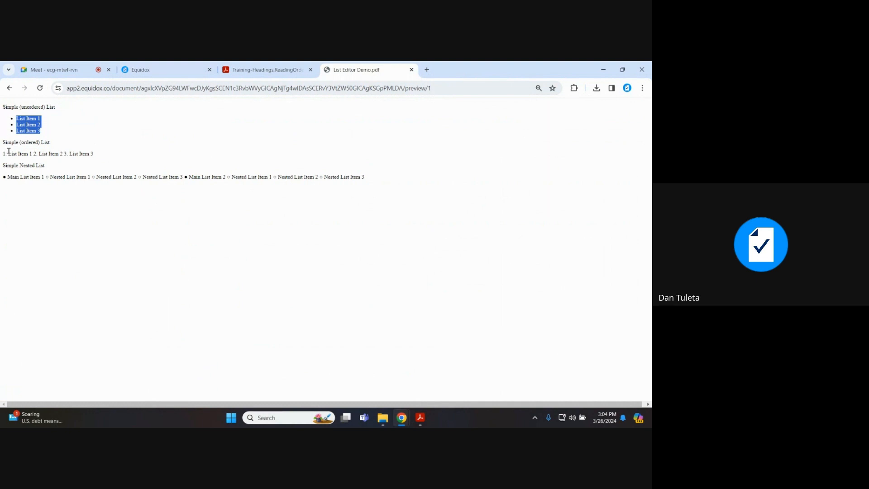
pyautogui.click(36, 127)
pyautogui.click(166, 72)
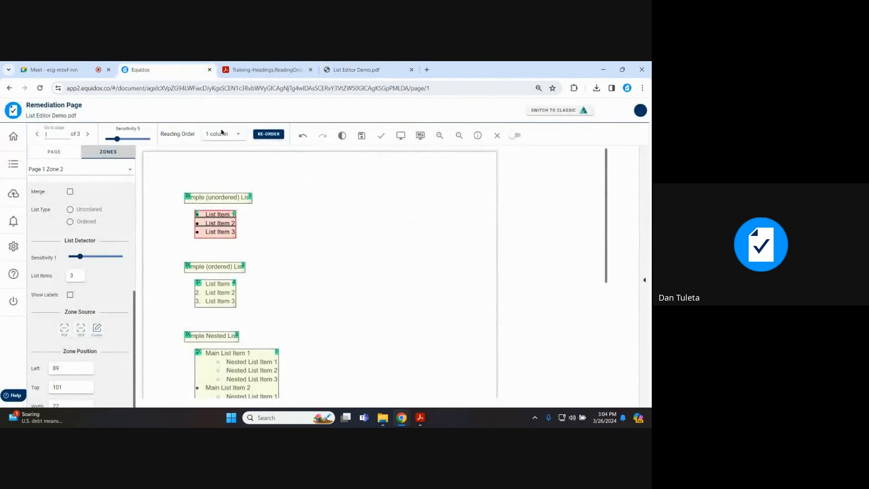
# Step: Convert the simple ordered list zone to the List type and set its list detector sensitivity to 2
pyautogui.scroll(-3, 293, 240)
pyautogui.click(220, 207)
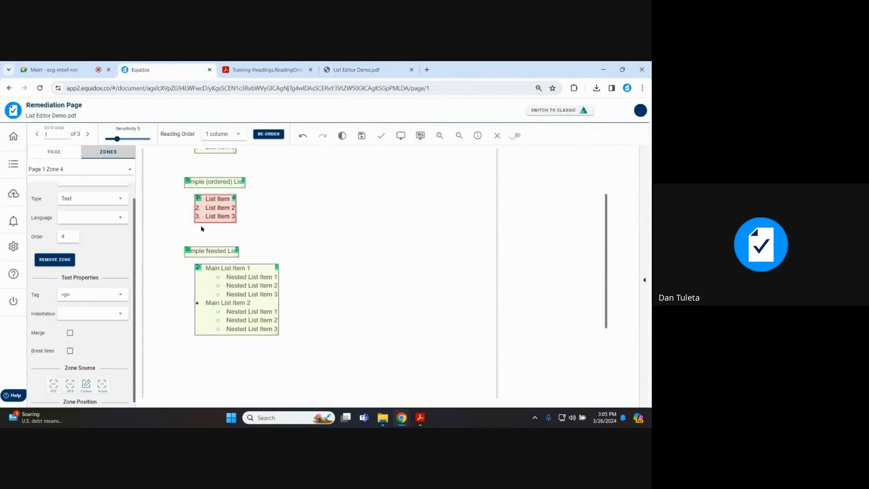
pyautogui.scroll(2, 202, 229)
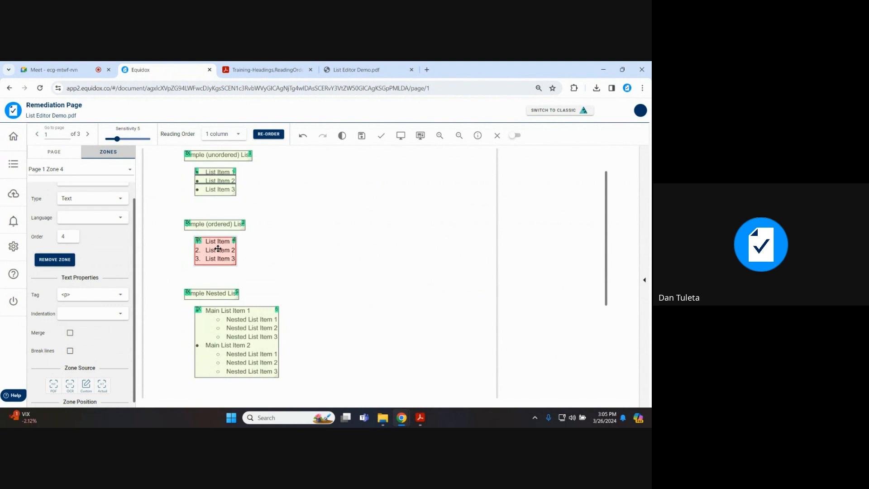
pyautogui.press('l')
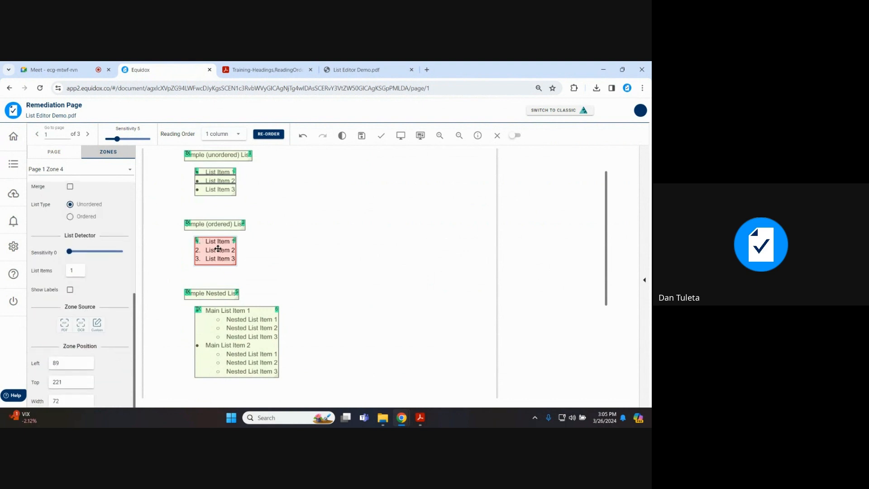
pyautogui.moveTo(70, 251); pyautogui.dragTo(89, 256)
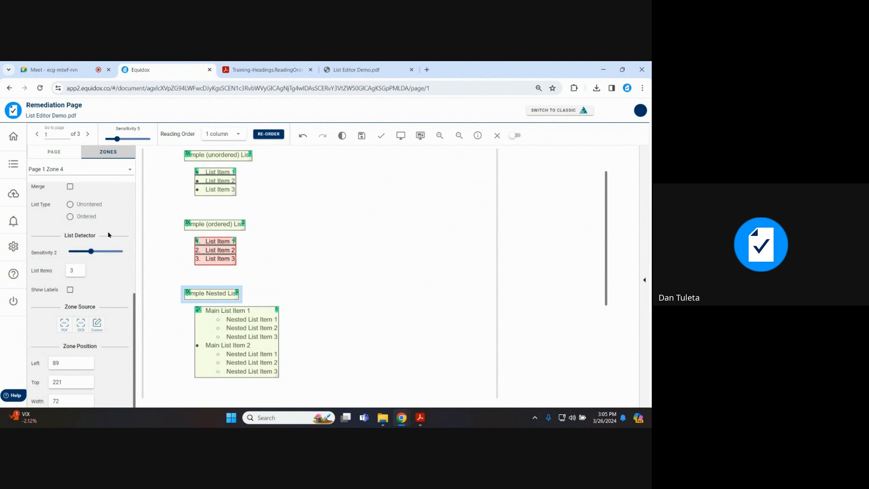
# Step: Set the simple ordered list zone's list type to Ordered with the Numbers style
pyautogui.click(70, 218)
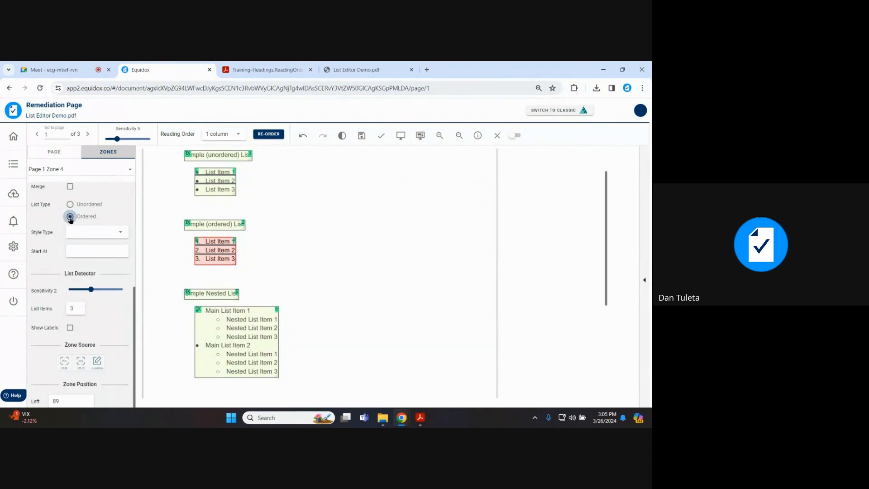
pyautogui.click(121, 233)
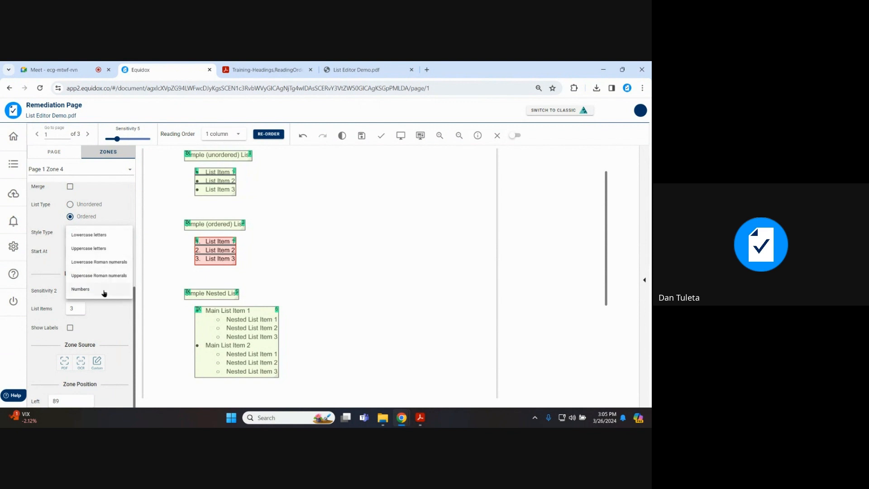
pyautogui.click(78, 293)
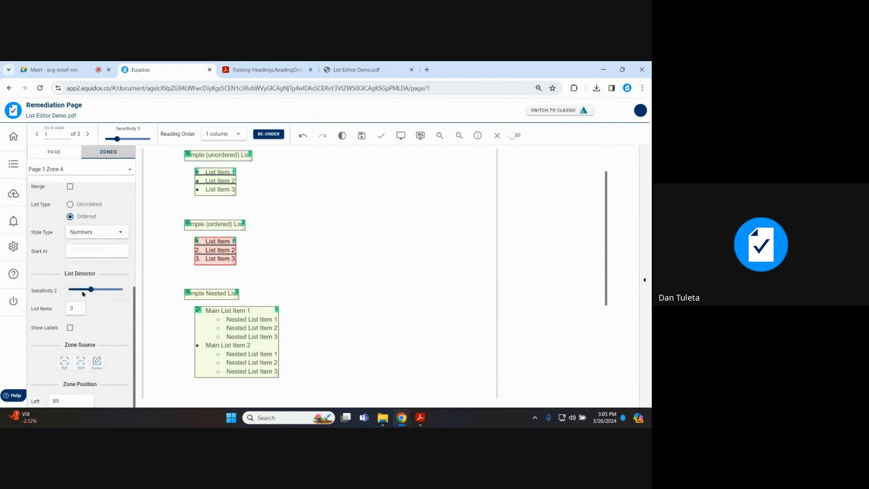
# Step: Preview the page's HTML output and check the numbering of the simple ordered list
pyautogui.click(400, 136)
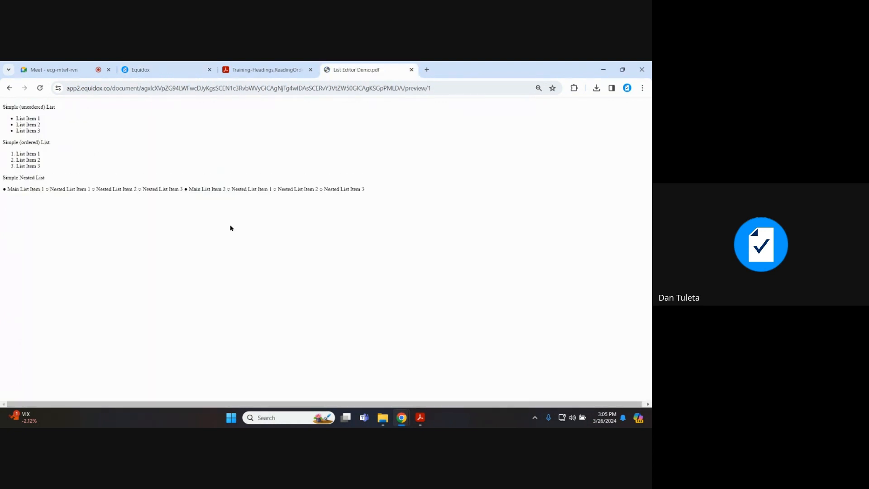
pyautogui.moveTo(16, 153); pyautogui.dragTo(41, 166)
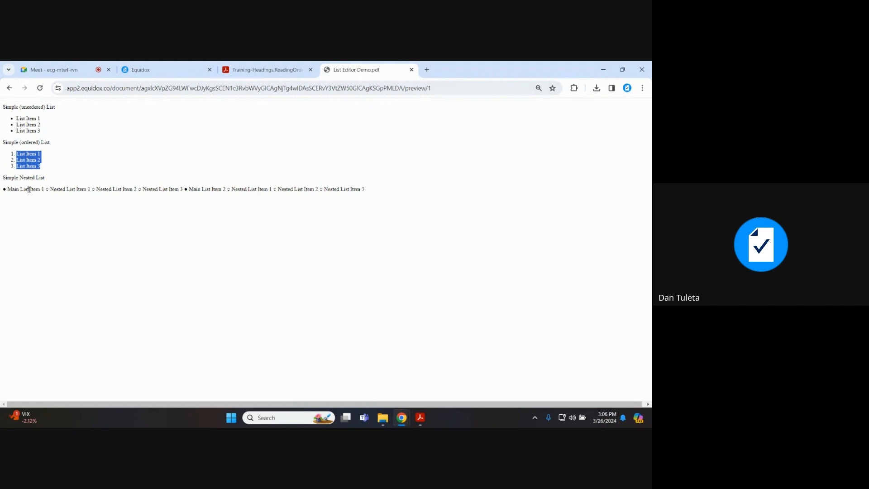
pyautogui.click(19, 154)
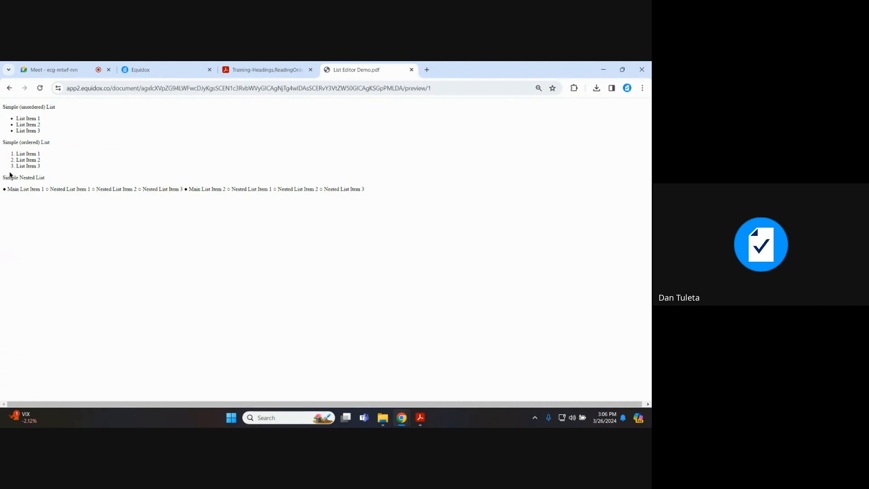
pyautogui.click(186, 70)
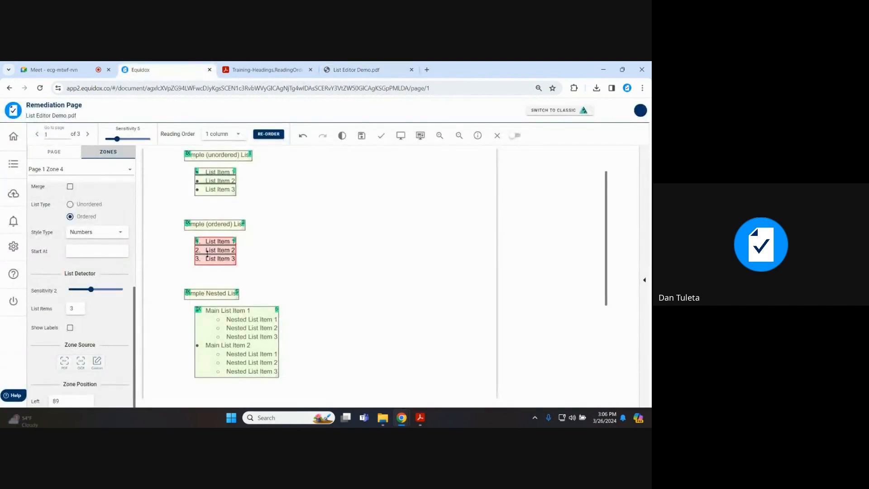
# Step: Convert the simple nested list zone to the List type and set its list detector sensitivity to 2
pyautogui.scroll(-3, 316, 258)
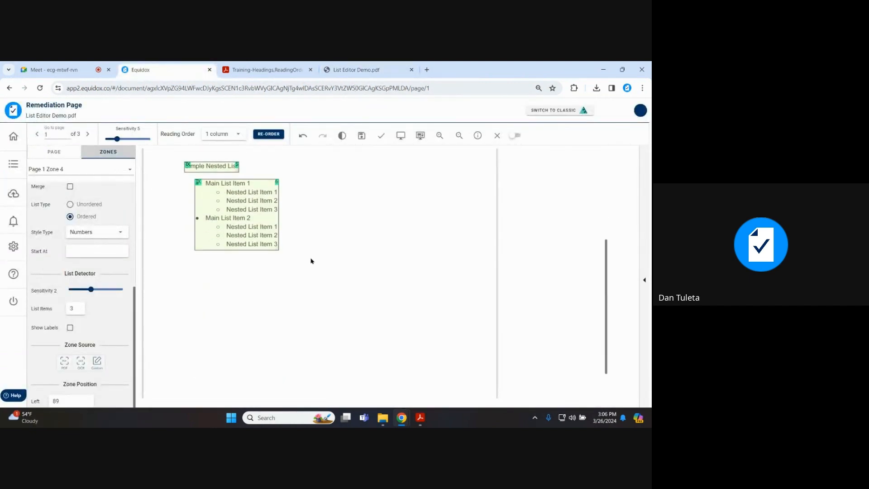
pyautogui.click(249, 196)
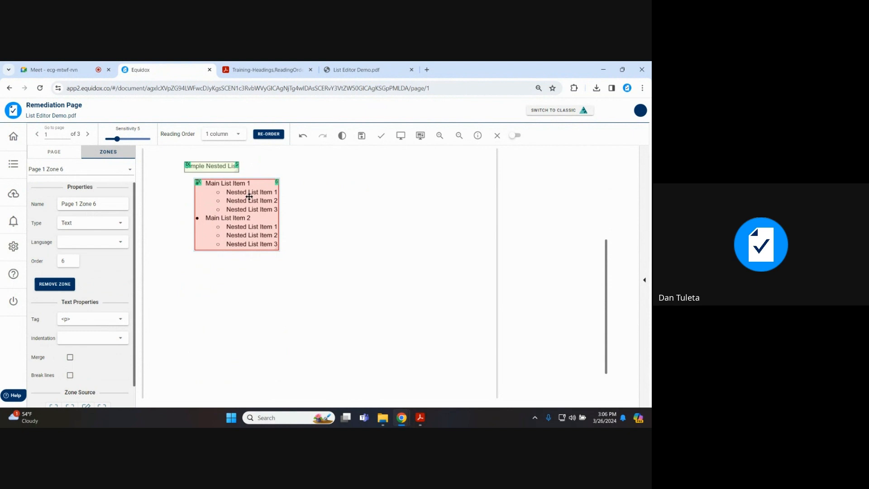
pyautogui.press('l')
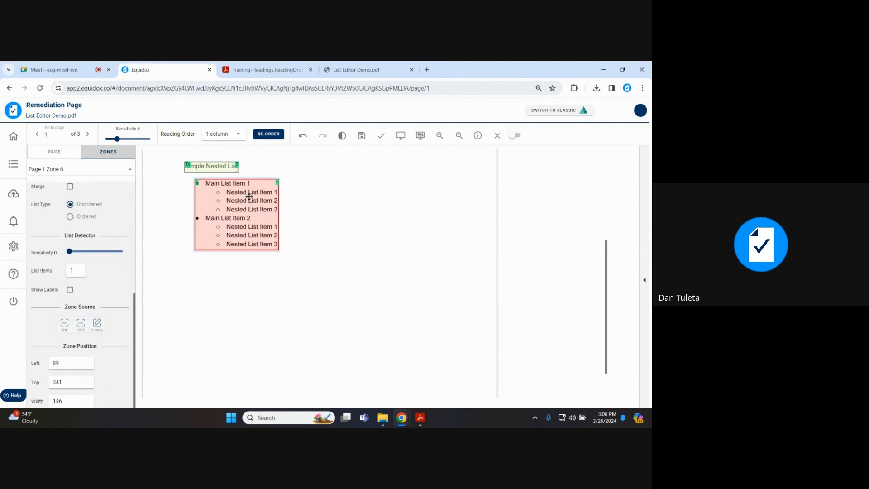
pyautogui.moveTo(69, 251); pyautogui.dragTo(88, 256)
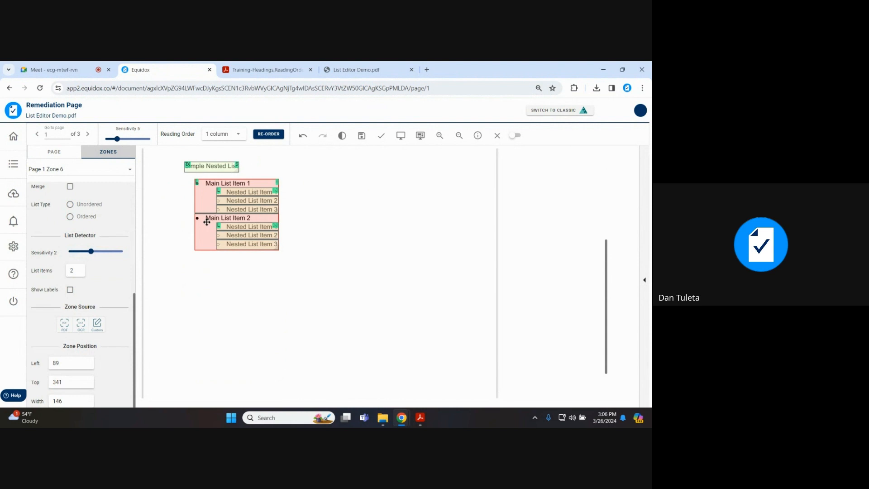
# Step: Inspect the main list items and the nested sub-list zones within the simple nested list
pyautogui.click(201, 201)
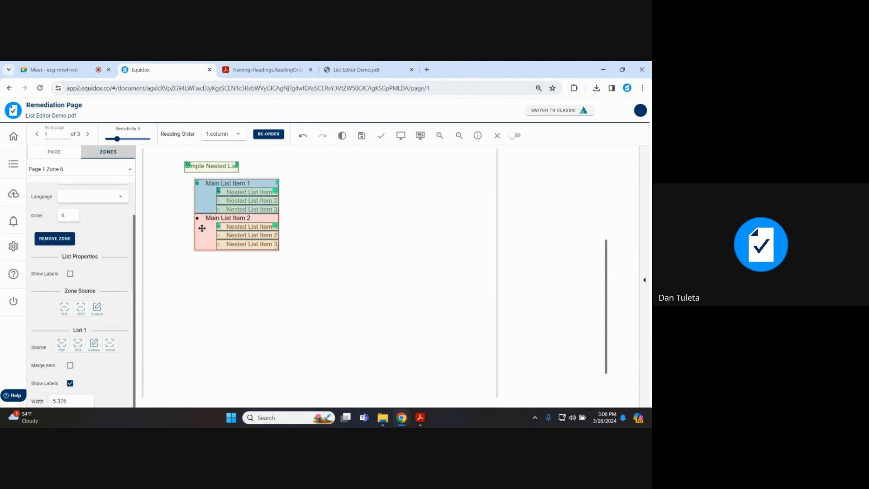
pyautogui.click(202, 228)
pyautogui.click(234, 194)
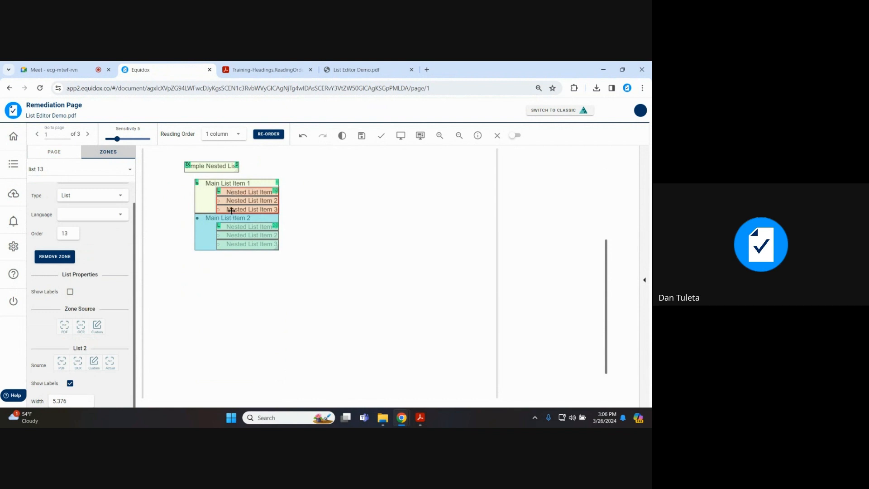
pyautogui.click(240, 236)
pyautogui.click(204, 231)
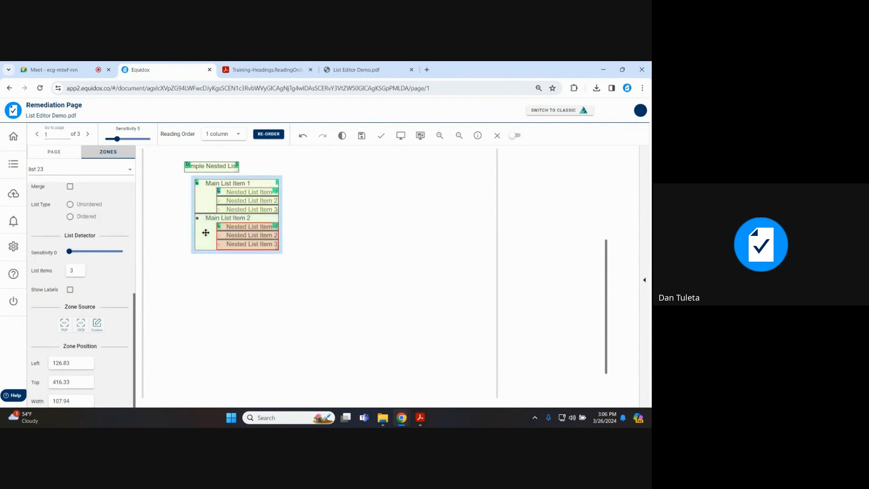
# Step: Preview the page's HTML output and check the main and sub-item levels of the simple nested list
pyautogui.click(398, 136)
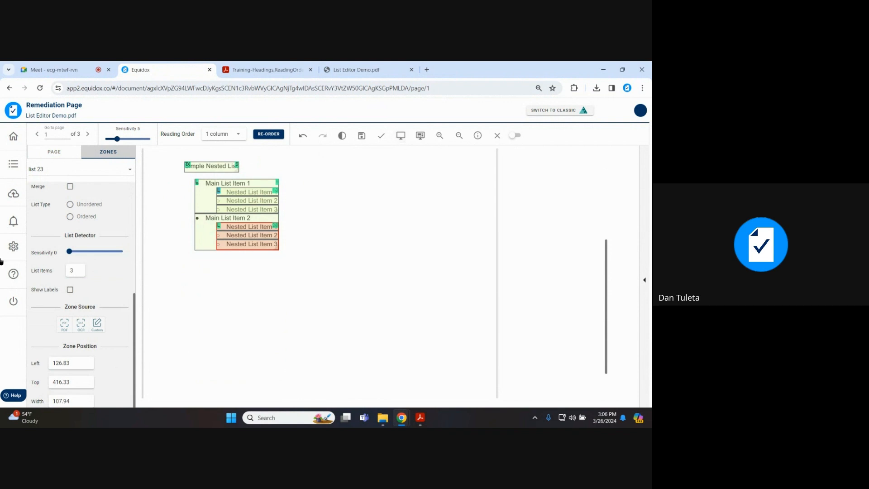
pyautogui.moveTo(16, 188); pyautogui.dragTo(93, 236)
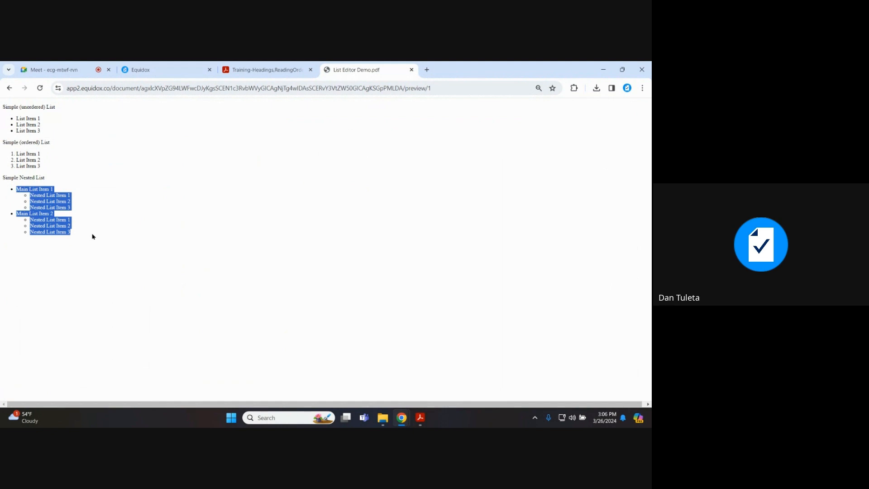
pyautogui.click(93, 236)
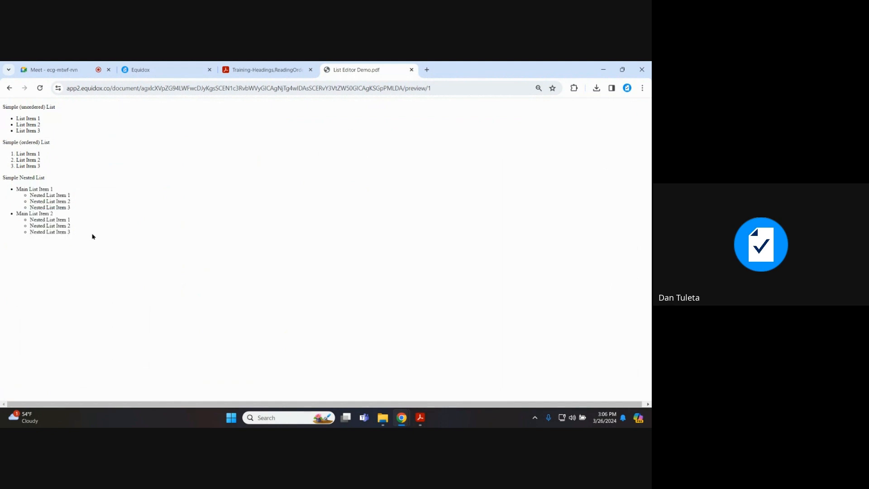
pyautogui.click(185, 70)
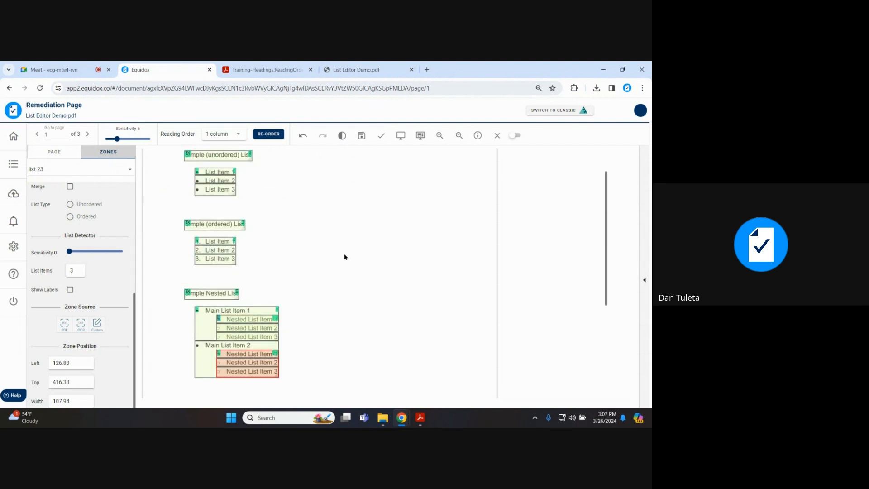
# Step: Draw a zone about 112 wide in the blank area beside the lists, and make it a List with 6 list items
pyautogui.moveTo(319, 205)
pyautogui.mouseDown()
pyautogui.moveTo(374, 298)
pyautogui.moveTo(383, 298)
pyautogui.mouseUp()
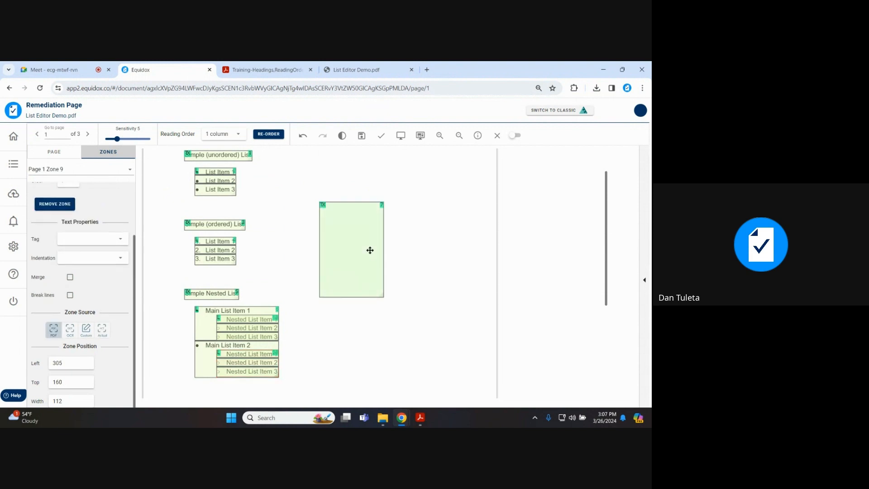
pyautogui.press('l')
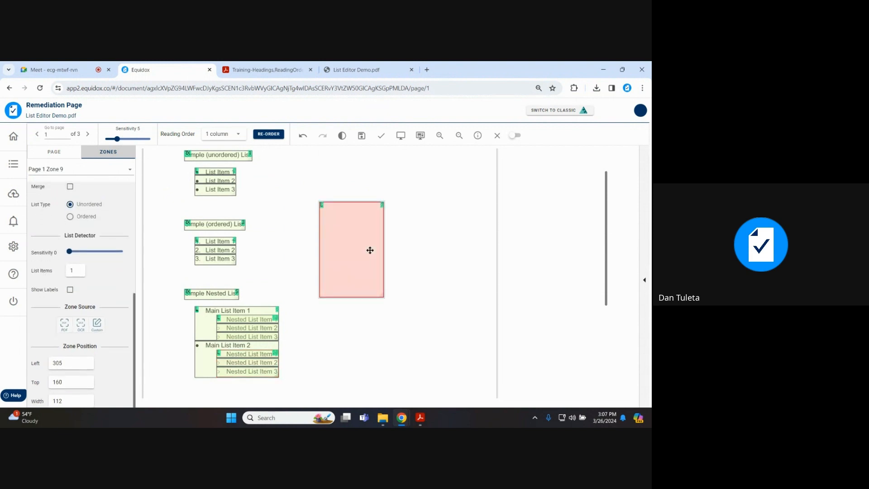
pyautogui.click(78, 270)
pyautogui.click(79, 270)
pyautogui.click(78, 270)
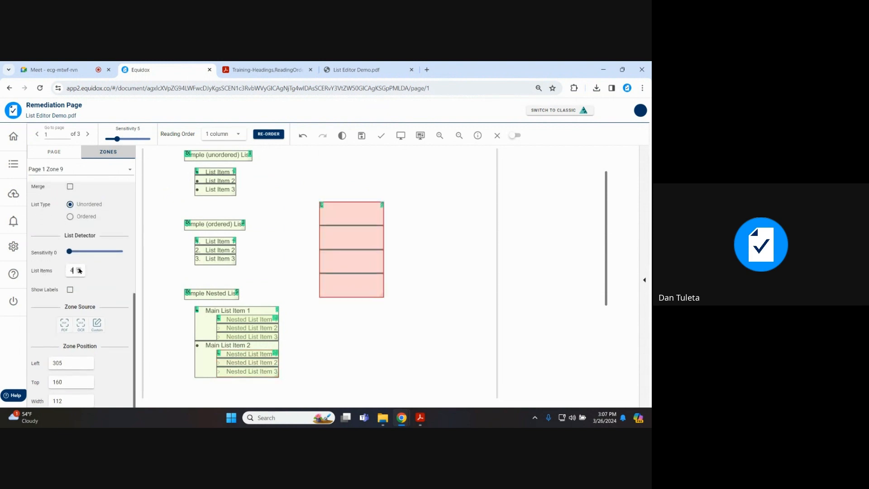
pyautogui.click(79, 270)
pyautogui.click(79, 270)
# Step: Reposition the dividers between the items of the empty list zone, and delete that zone
pyautogui.moveTo(371, 225); pyautogui.dragTo(359, 251)
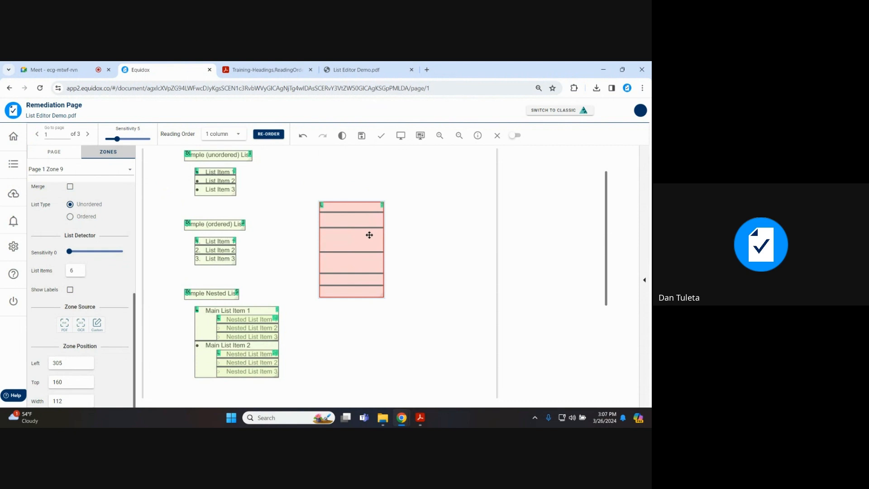
pyautogui.moveTo(361, 228)
pyautogui.mouseDown()
pyautogui.moveTo(360, 240)
pyautogui.moveTo(368, 238)
pyautogui.mouseUp()
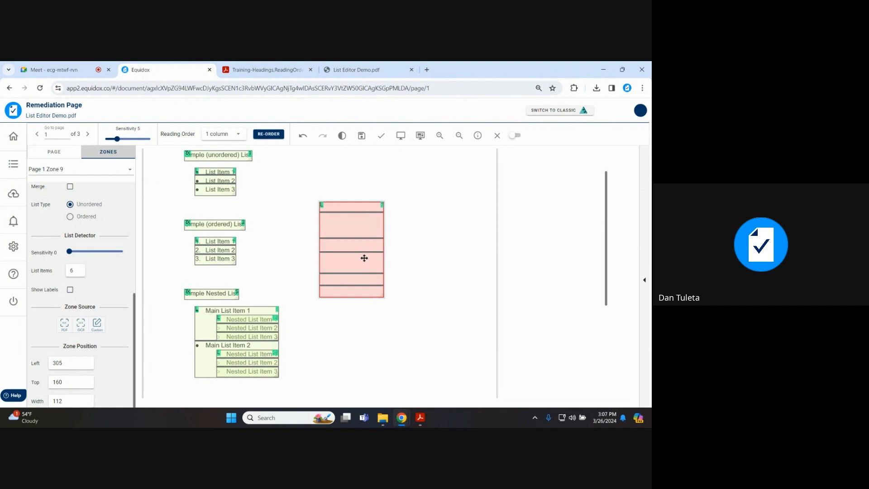
pyautogui.press('Delete')
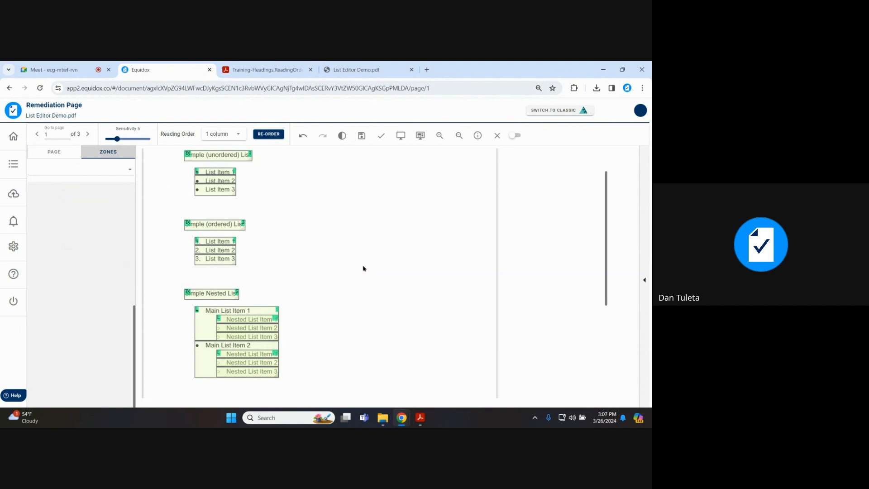